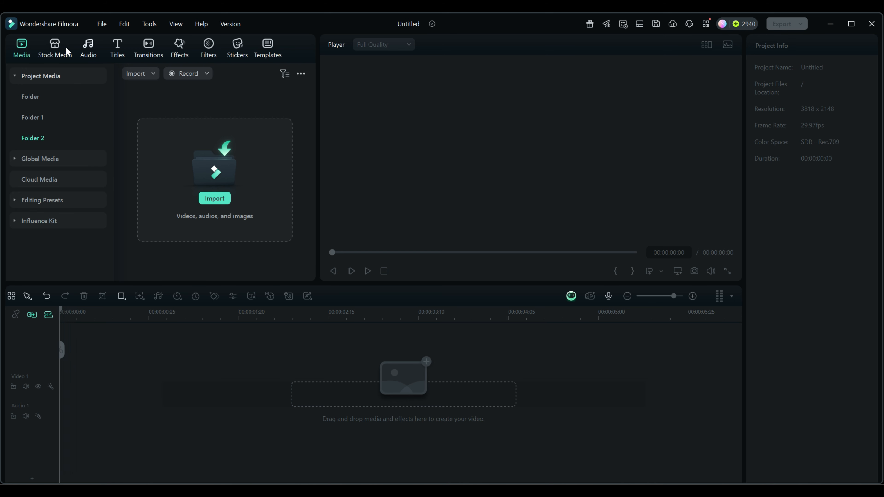
# Browse the split screen templates, looking through the Social Media category and returning to the Basic category.
pyautogui.click(269, 46)
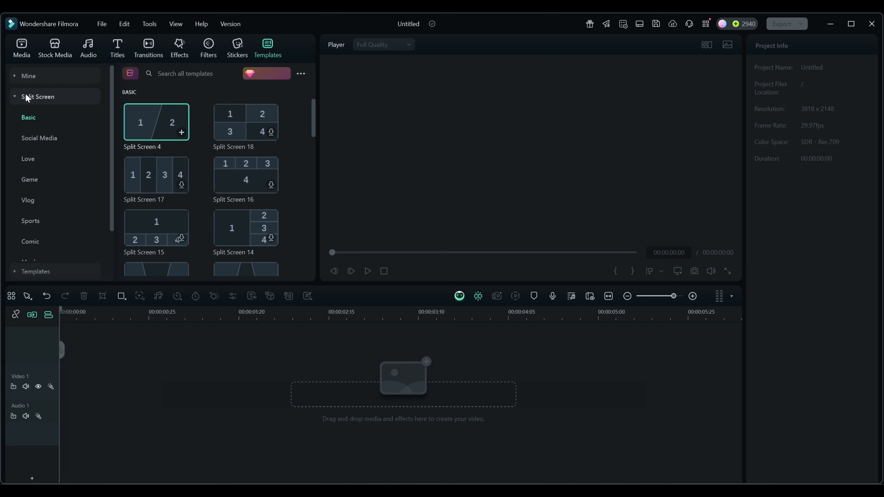
pyautogui.click(17, 99)
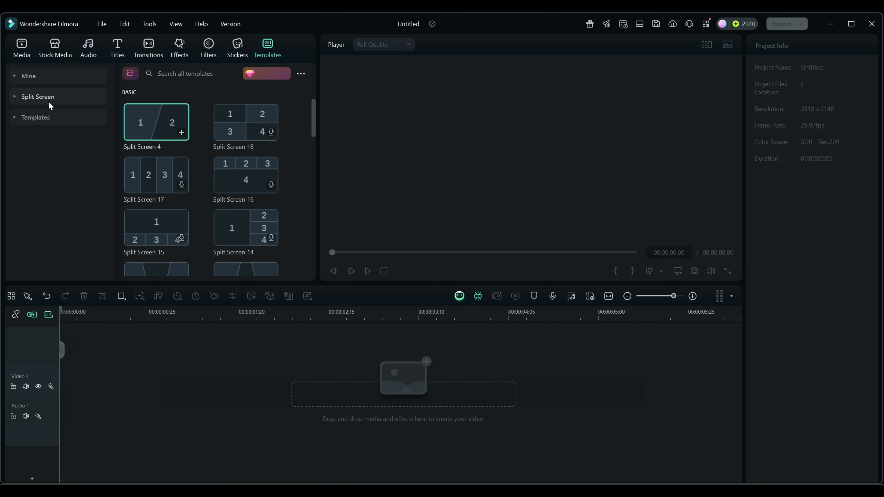
pyautogui.click(16, 99)
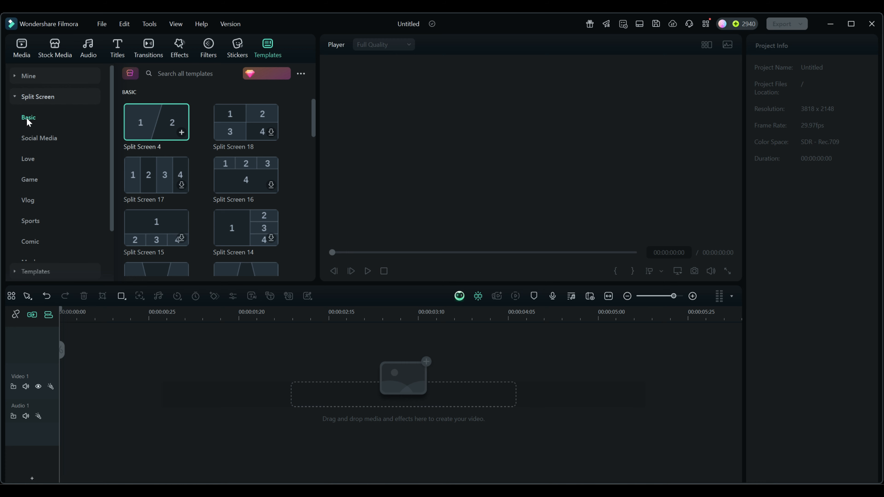
pyautogui.click(50, 139)
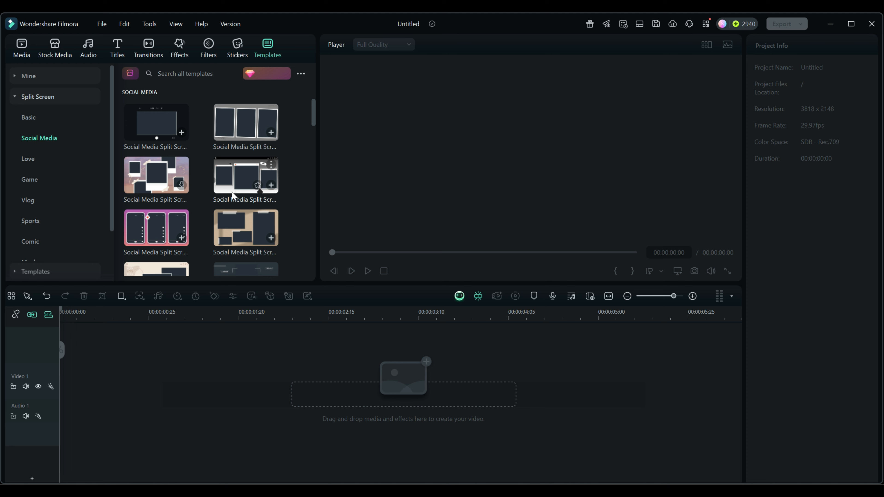
pyautogui.scroll(-7, 235, 192)
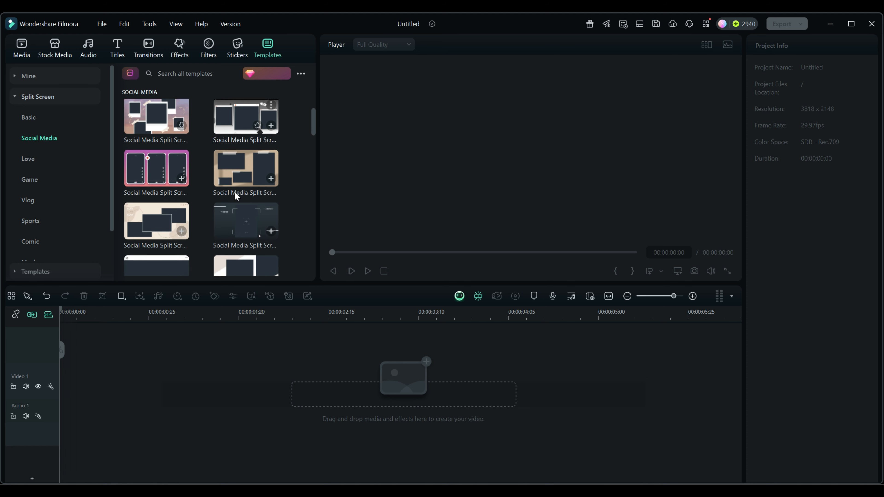
pyautogui.scroll(7, 235, 192)
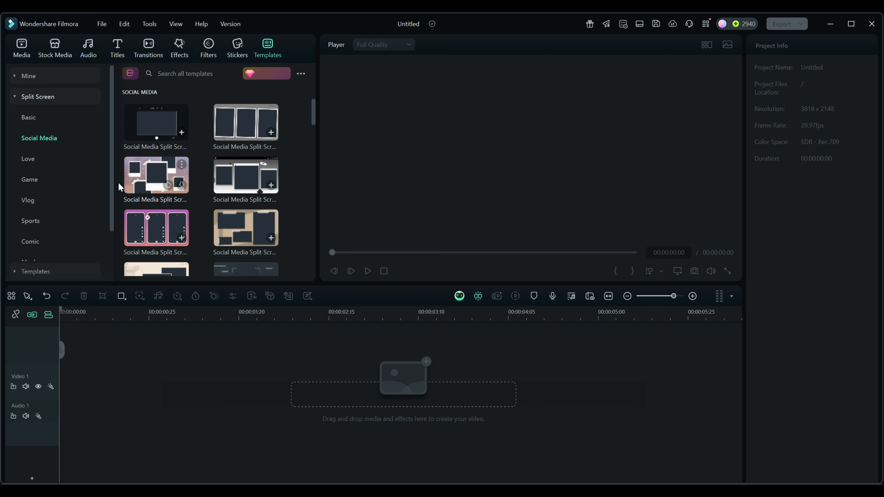
pyautogui.click(31, 116)
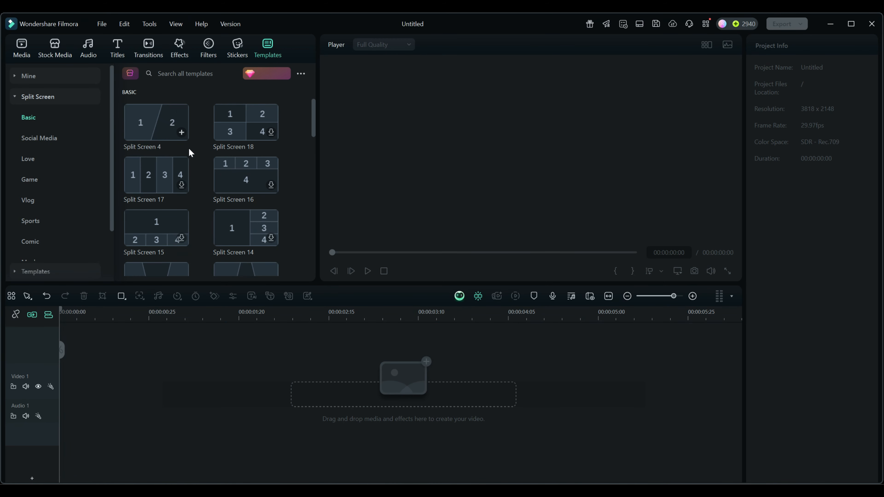
# Add the Split Screen 4 template to the start of the Video 1 track.
pyautogui.click(157, 125)
pyautogui.moveTo(155, 124); pyautogui.dragTo(79, 375)
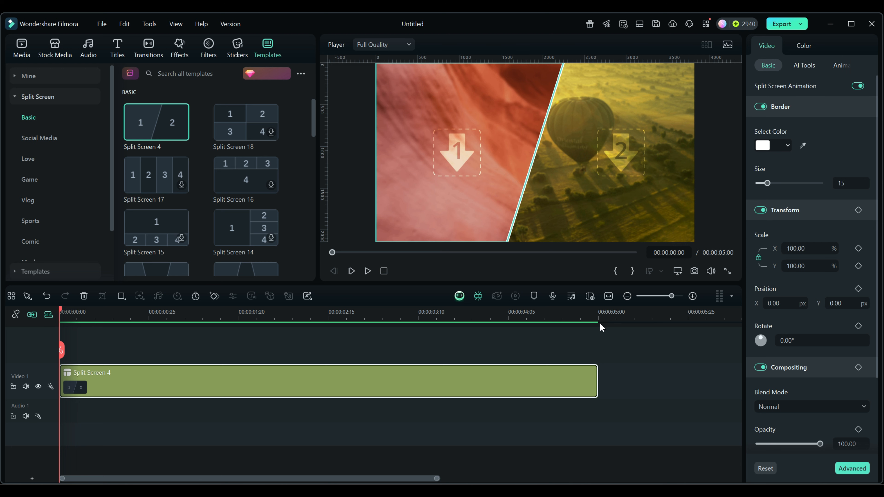
pyautogui.moveTo(481, 313); pyautogui.dragTo(415, 316)
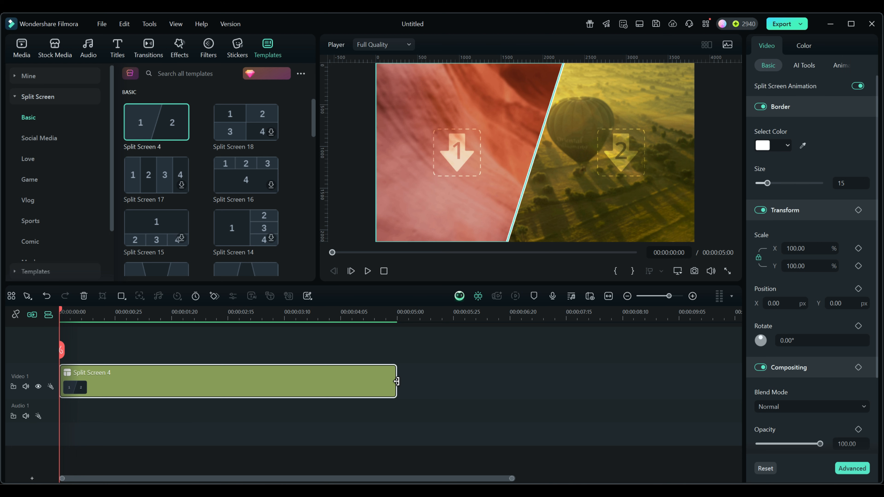
pyautogui.moveTo(397, 382)
pyautogui.mouseDown()
pyautogui.moveTo(657, 382)
pyautogui.moveTo(376, 381)
pyautogui.moveTo(241, 363)
pyautogui.moveTo(477, 372)
pyautogui.moveTo(368, 373)
pyautogui.moveTo(417, 373)
pyautogui.moveTo(394, 380)
pyautogui.moveTo(518, 380)
pyautogui.moveTo(362, 365)
pyautogui.moveTo(536, 365)
pyautogui.moveTo(396, 365)
pyautogui.mouseUp()
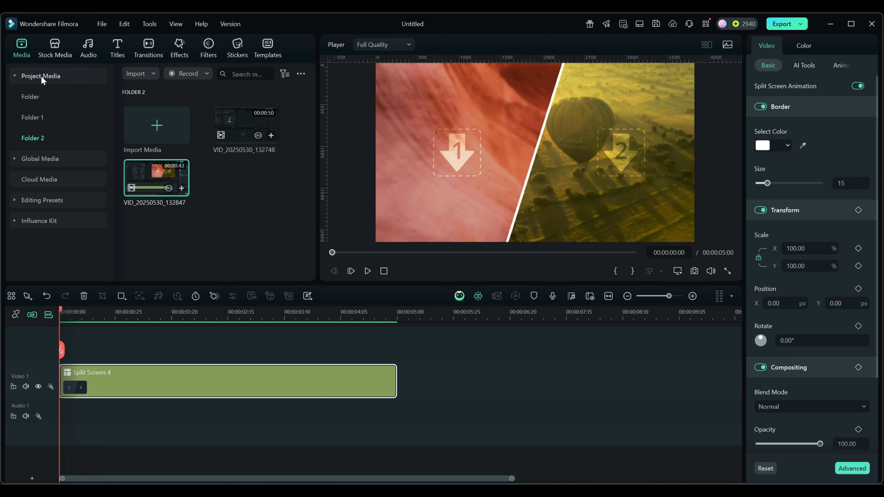
# Fill the first split screen pane with clip 86 and the second with clip 83 from the project's Folder media.
pyautogui.click(31, 97)
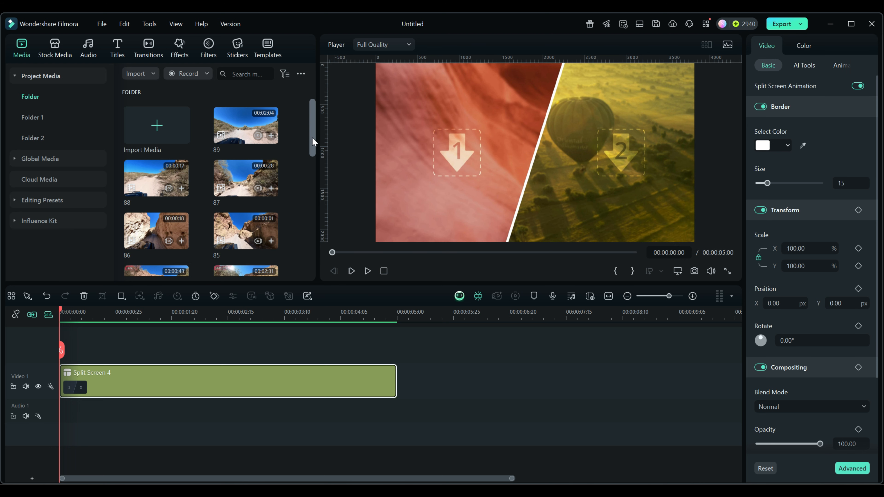
pyautogui.scroll(-3, 311, 142)
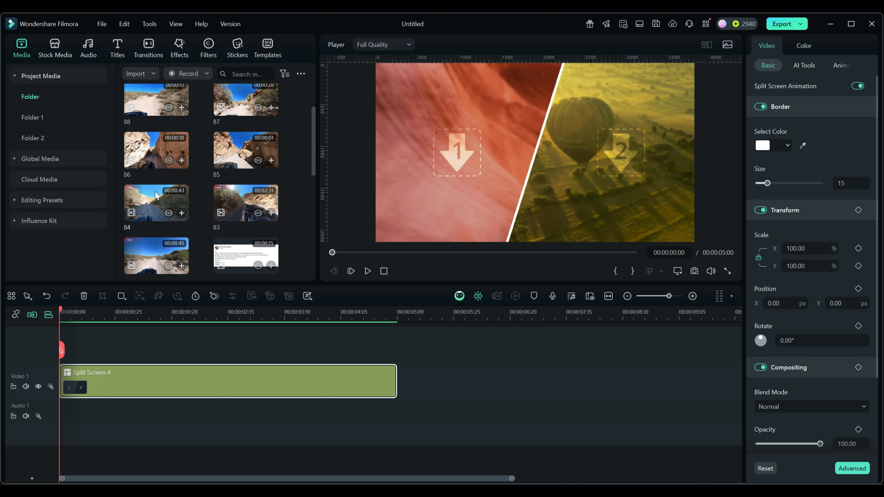
pyautogui.moveTo(151, 155); pyautogui.dragTo(447, 155)
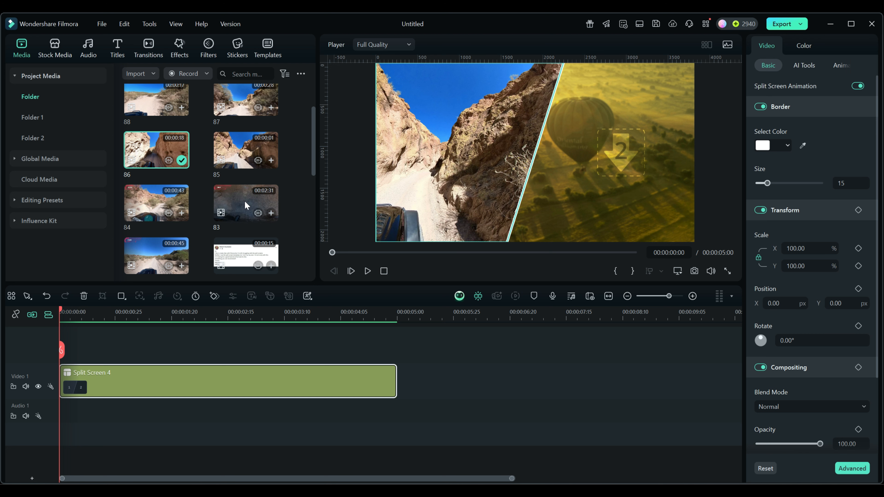
pyautogui.moveTo(238, 209); pyautogui.dragTo(609, 151)
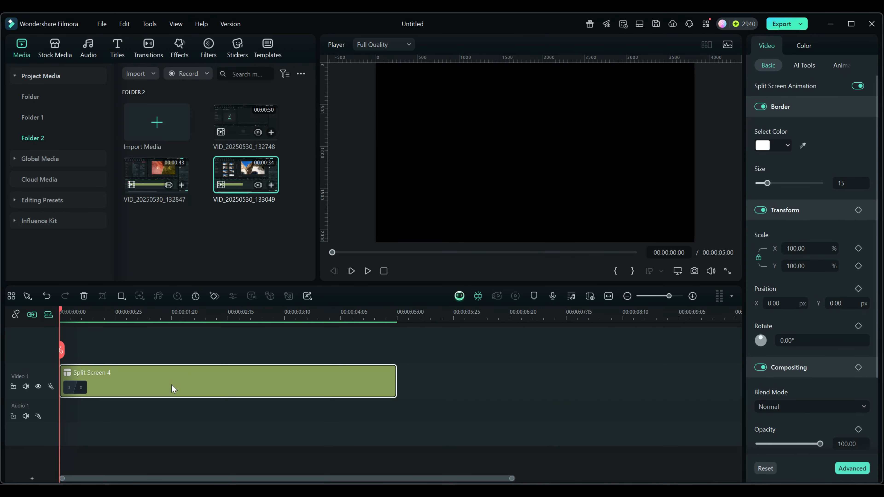
# Move the playhead to 00:00:01:28 and try shifting clip 86 sideways within the first split screen pane.
pyautogui.click(156, 312)
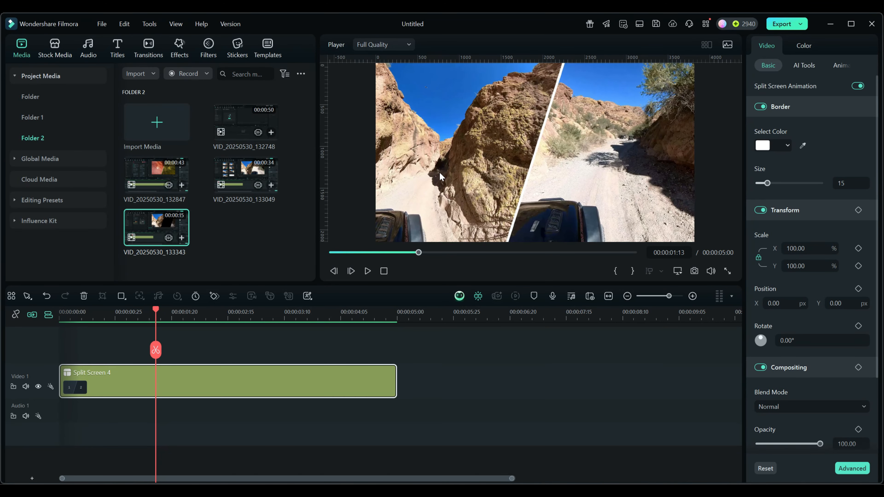
pyautogui.moveTo(155, 310); pyautogui.dragTo(190, 309)
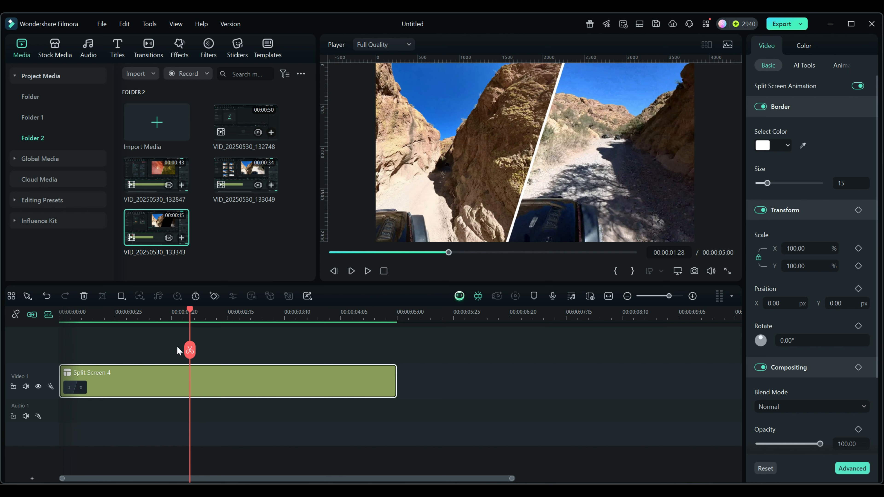
pyautogui.click(446, 166)
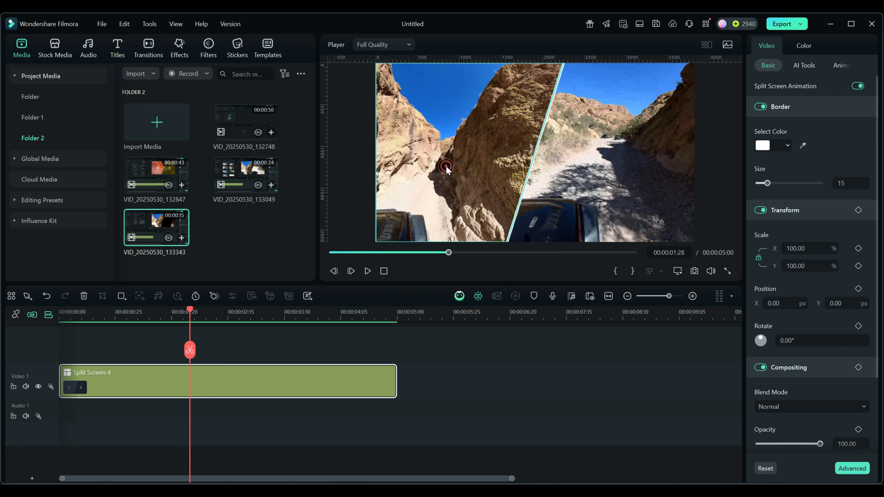
pyautogui.doubleClick(430, 166)
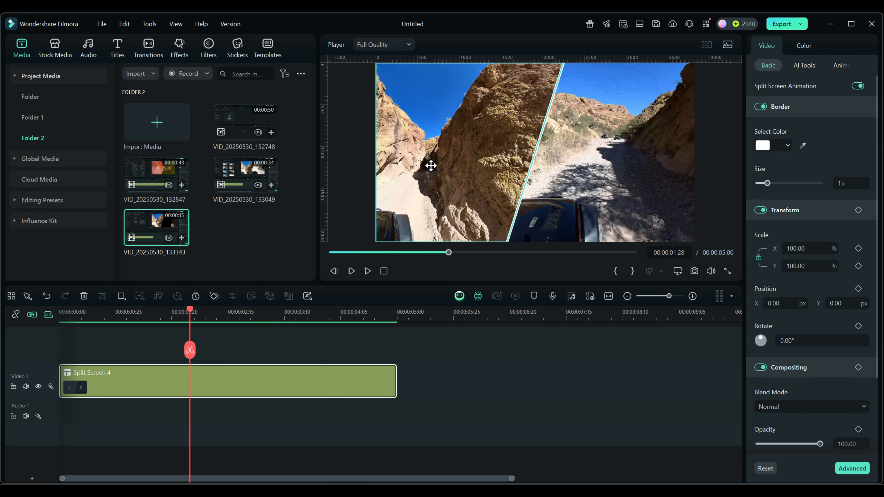
pyautogui.moveTo(408, 172); pyautogui.dragTo(447, 166)
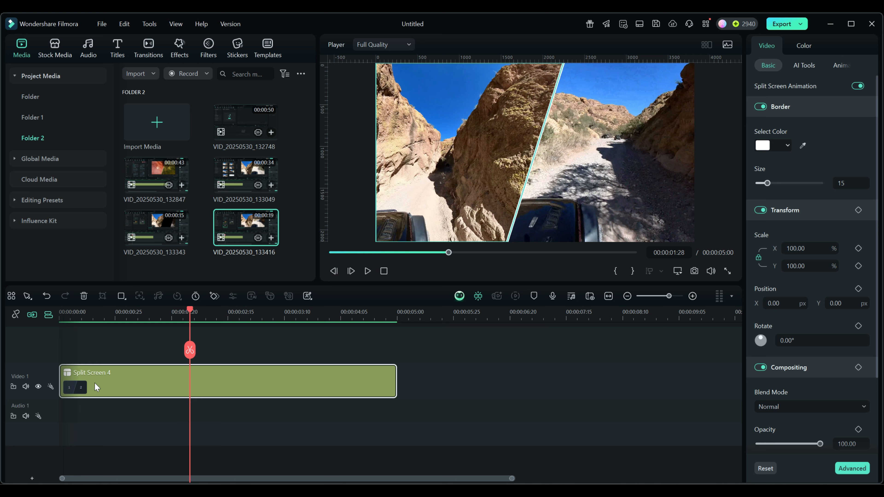
# Open the Split Screen 4 clip in Advanced Edit and check the available media import options.
pyautogui.rightClick(243, 379)
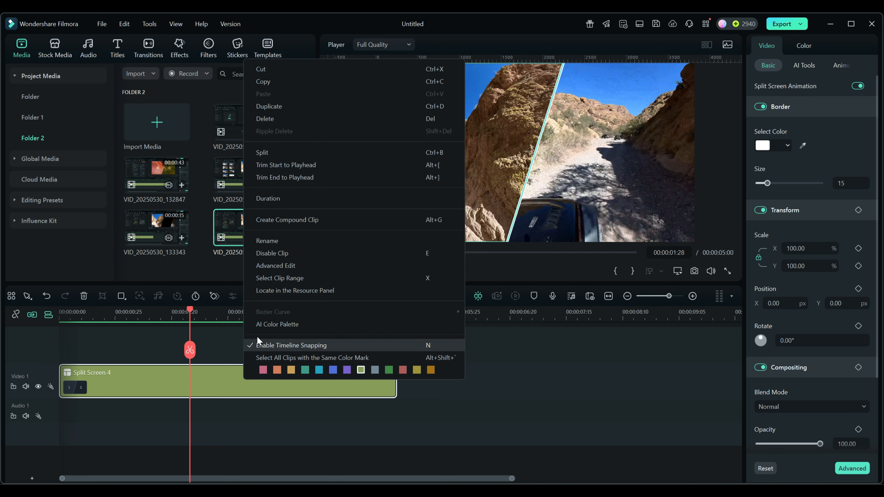
pyautogui.click(267, 265)
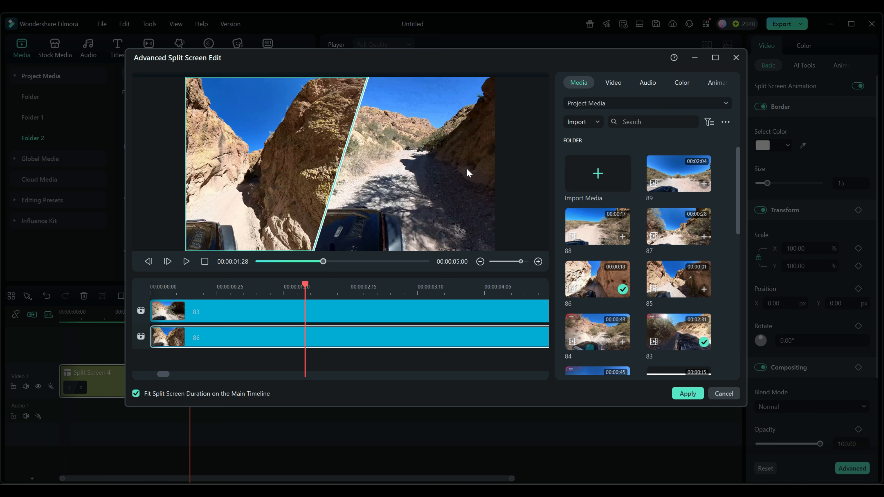
pyautogui.click(597, 122)
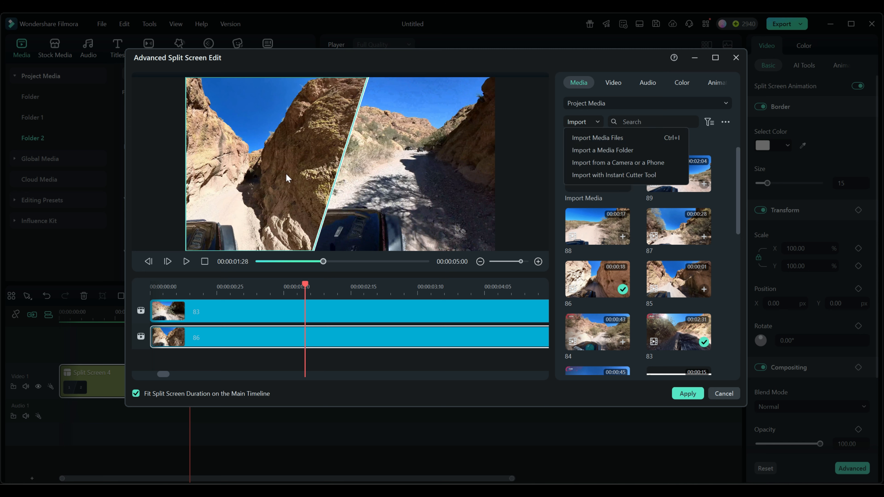
pyautogui.click(585, 136)
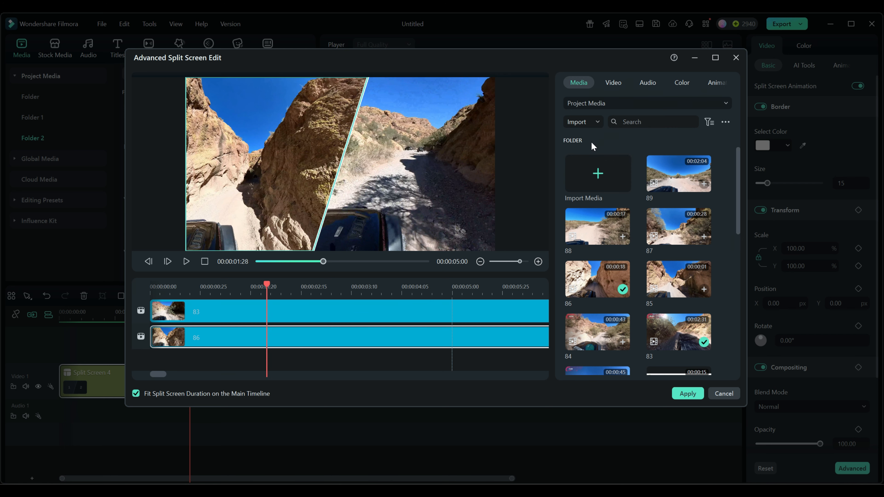
pyautogui.click(597, 122)
# Trim about 50 seconds off the start of clip 83 and move the clip back to the beginning of the split screen timeline.
pyautogui.moveTo(363, 292); pyautogui.dragTo(342, 292)
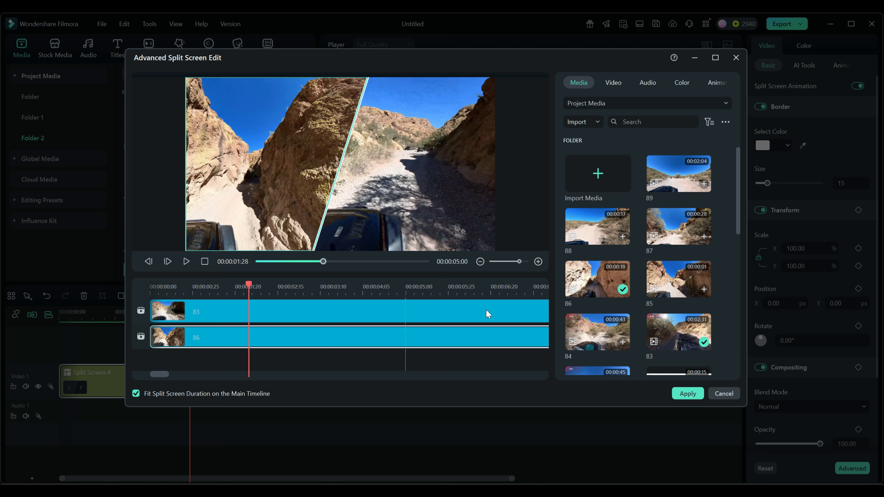
pyautogui.moveTo(519, 262); pyautogui.dragTo(514, 262)
pyautogui.moveTo(168, 285)
pyautogui.mouseDown()
pyautogui.moveTo(286, 295)
pyautogui.moveTo(163, 293)
pyautogui.mouseUp()
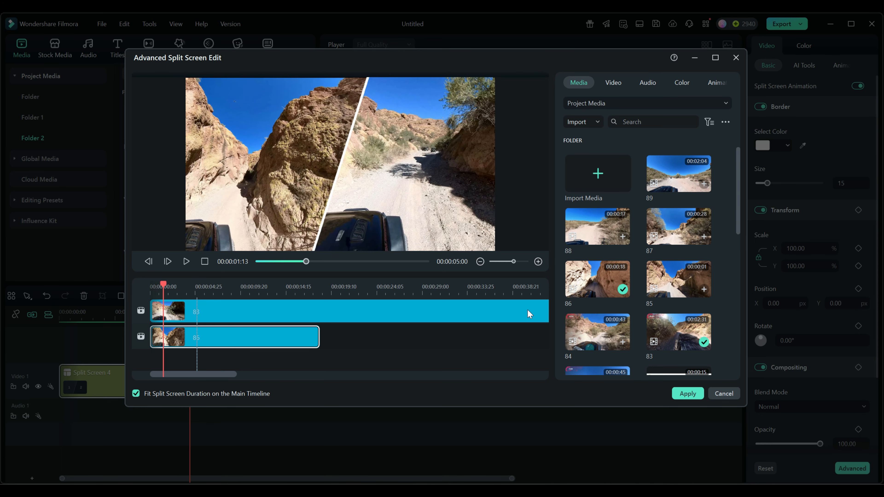
pyautogui.click(313, 312)
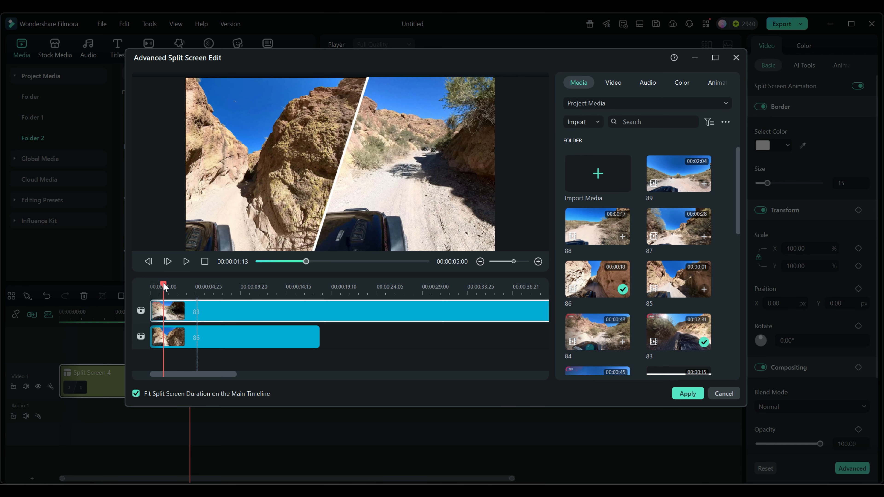
pyautogui.moveTo(163, 283); pyautogui.dragTo(154, 286)
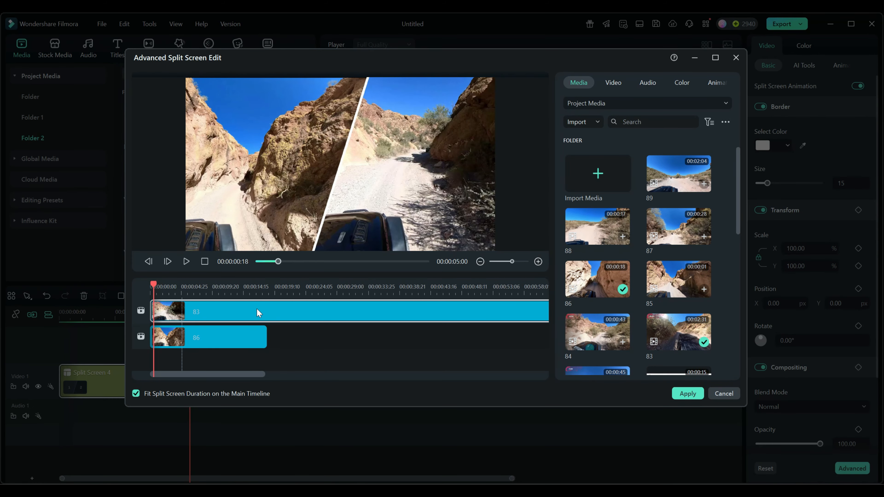
pyautogui.moveTo(478, 291)
pyautogui.mouseDown()
pyautogui.moveTo(423, 291)
pyautogui.moveTo(463, 292)
pyautogui.mouseUp()
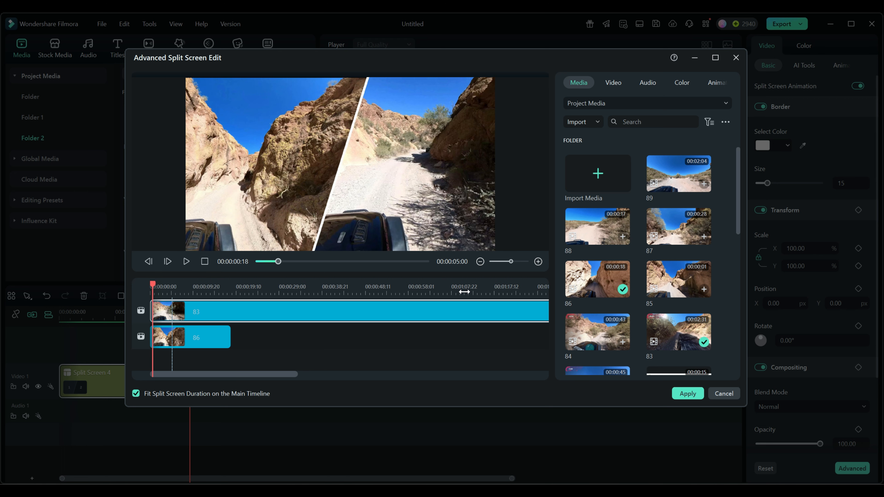
pyautogui.moveTo(153, 310); pyautogui.dragTo(374, 311)
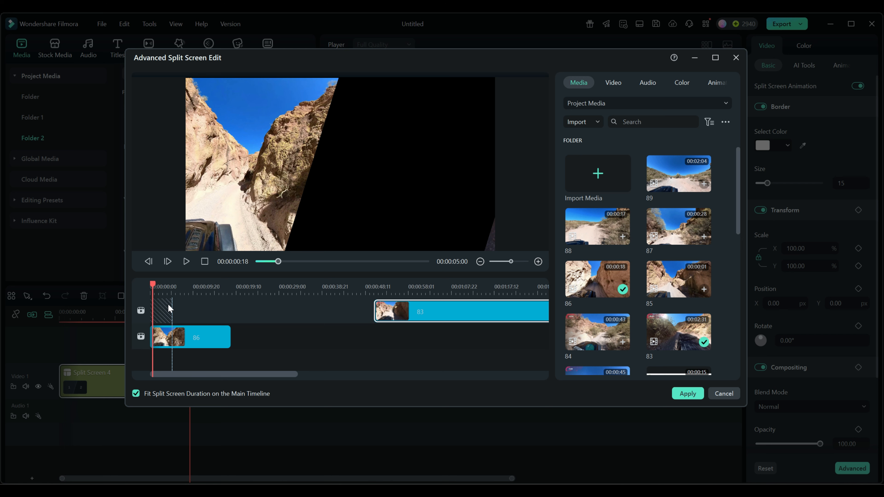
pyautogui.moveTo(191, 289); pyautogui.dragTo(197, 291)
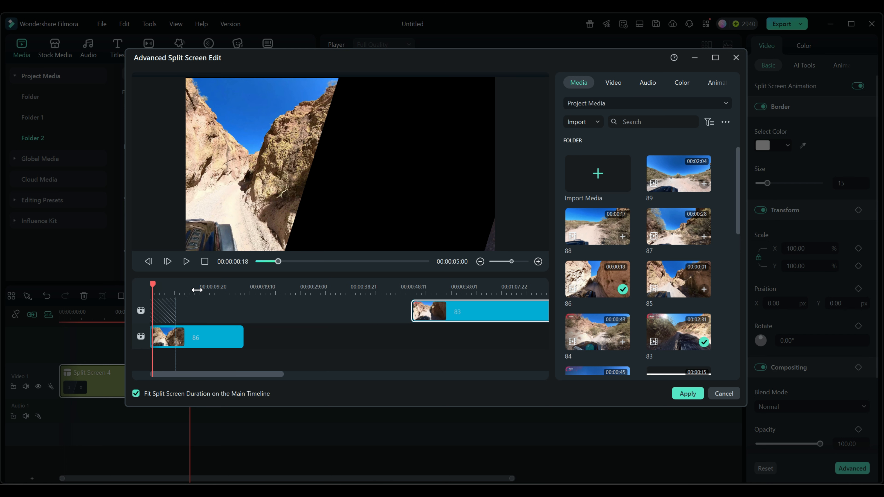
pyautogui.moveTo(482, 307); pyautogui.dragTo(220, 313)
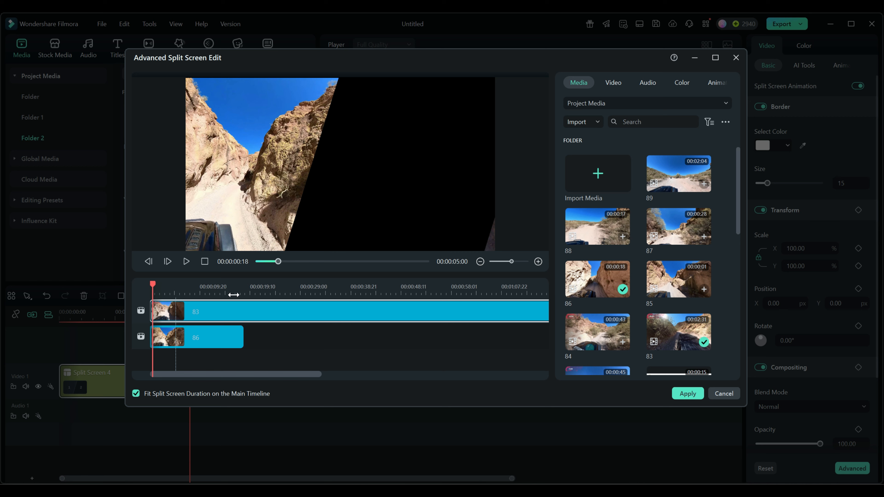
# Scrub through the split screen around 00:00:02:00 to preview the trimmed clip 83 alongside clip 86.
pyautogui.moveTo(153, 284); pyautogui.dragTo(160, 288)
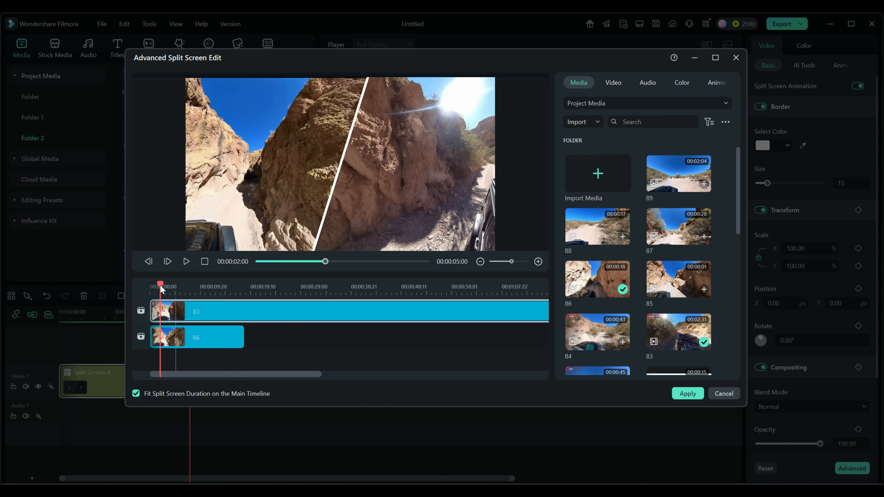
pyautogui.scroll(2, 218, 293)
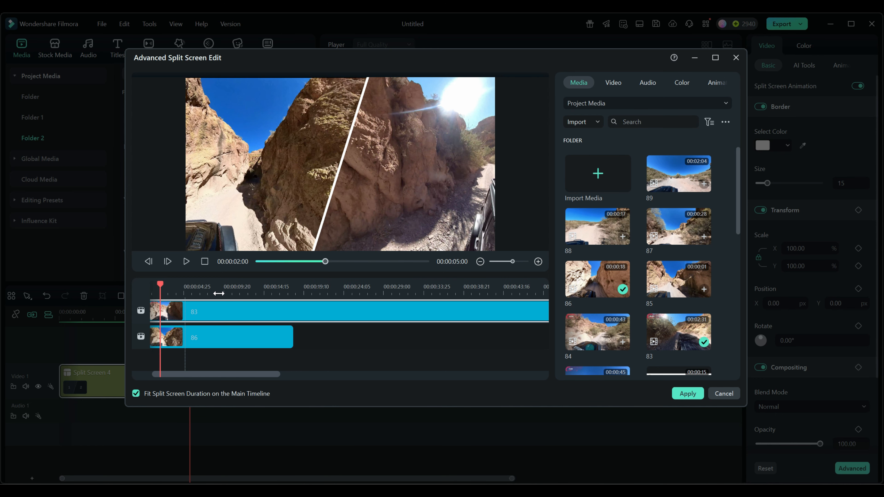
pyautogui.scroll(2, 219, 294)
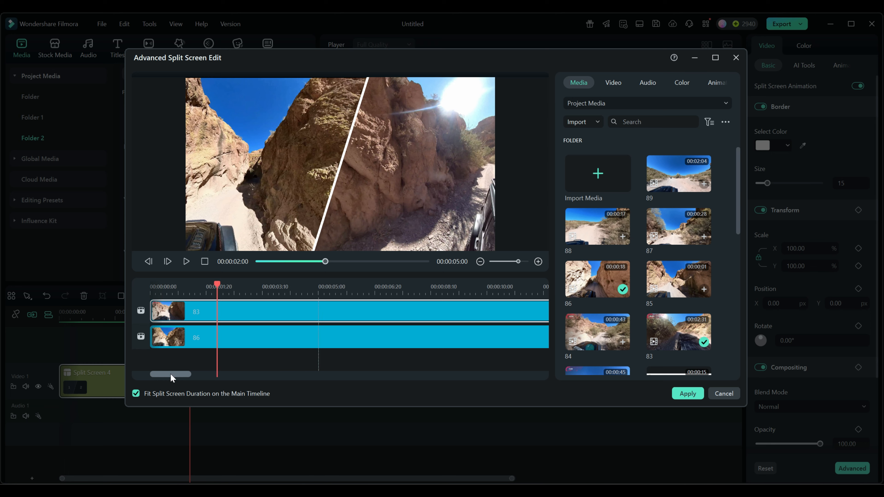
pyautogui.moveTo(217, 285)
pyautogui.mouseDown()
pyautogui.moveTo(157, 286)
pyautogui.moveTo(313, 291)
pyautogui.moveTo(231, 293)
pyautogui.mouseUp()
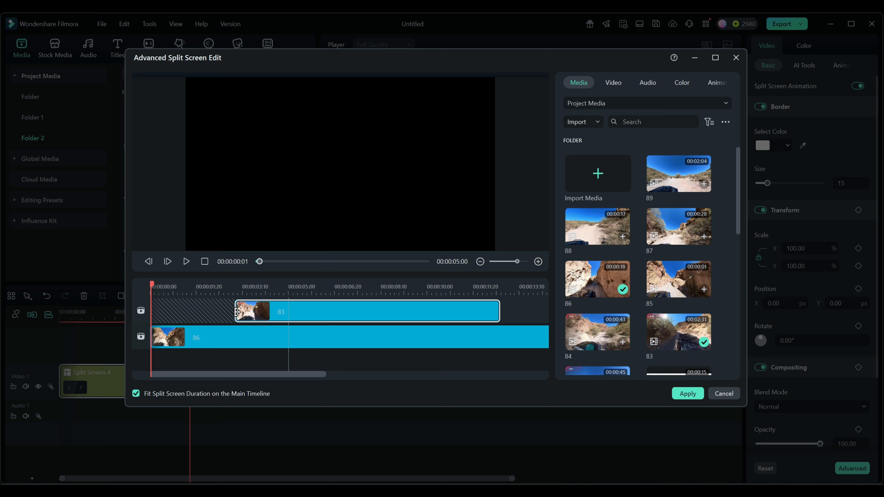
# Trim clip 83 to about five seconds and align it with the start of the split screen timeline.
pyautogui.moveTo(237, 310); pyautogui.dragTo(381, 316)
pyautogui.moveTo(452, 310); pyautogui.dragTo(220, 307)
pyautogui.moveTo(221, 308); pyautogui.dragTo(291, 313)
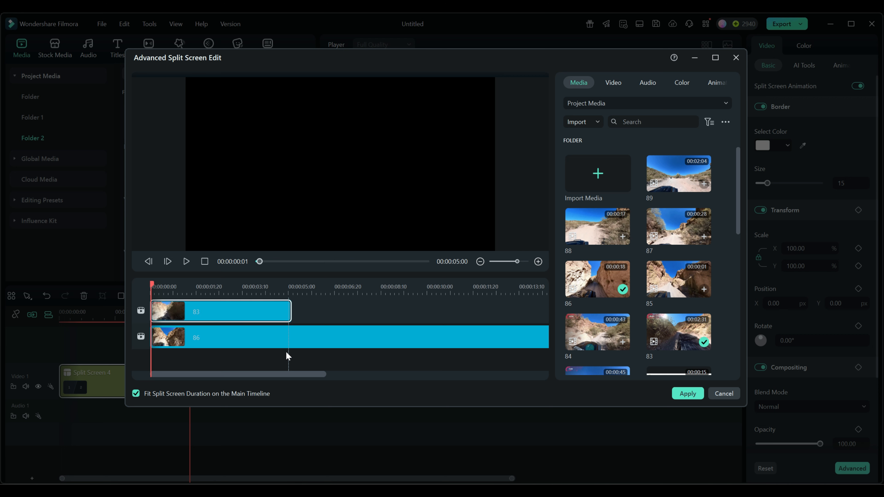
pyautogui.click(408, 345)
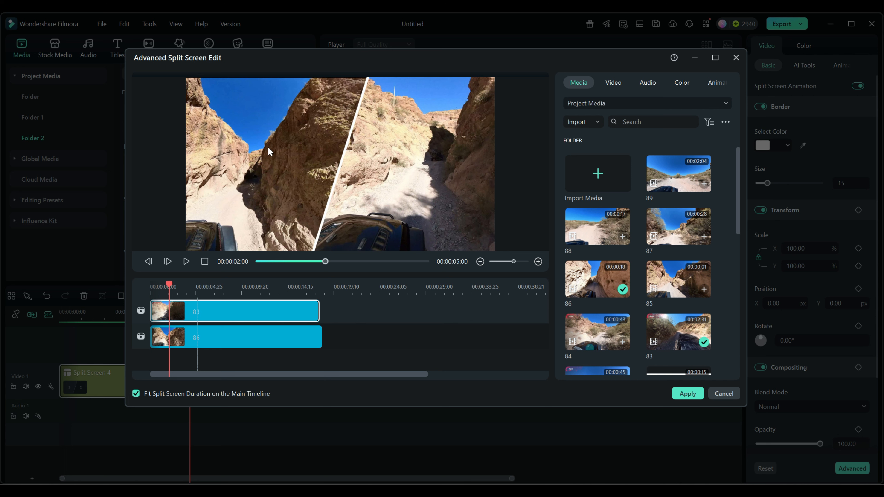
# Shift clip 86 slightly right and up within the first split screen pane and apply the advanced edits.
pyautogui.click(284, 156)
pyautogui.moveTo(244, 151); pyautogui.dragTo(259, 144)
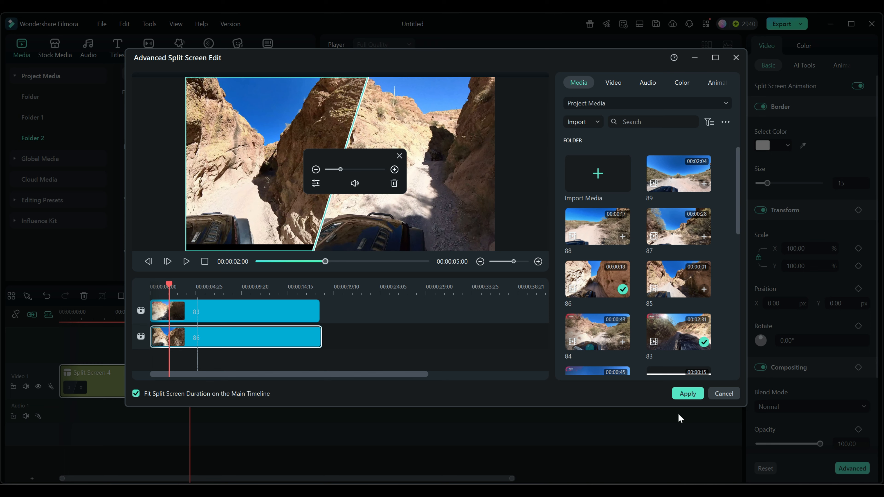
pyautogui.click(688, 394)
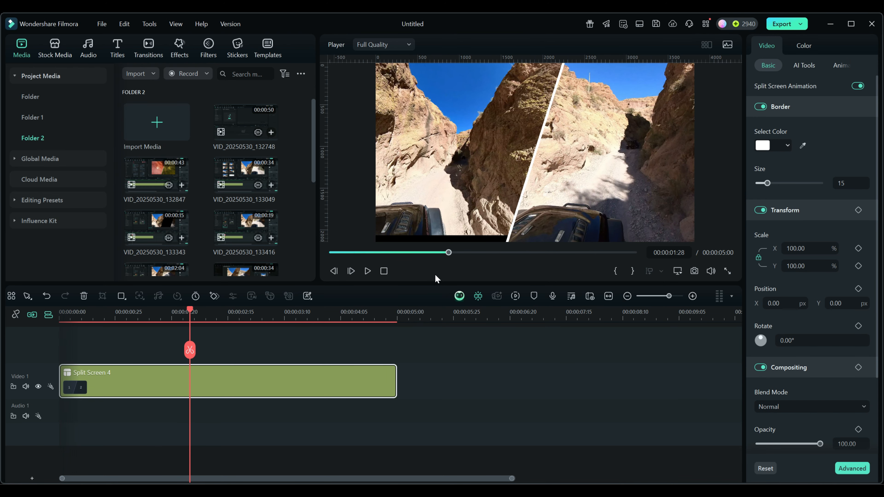
# Enlarge clip 86 to 200% and shift it to about X -776, Y 139 px in the first pane, with the playhead at 00:00:01:22.
pyautogui.moveTo(462, 146)
pyautogui.mouseDown()
pyautogui.moveTo(450, 168)
pyautogui.moveTo(403, 177)
pyautogui.moveTo(433, 151)
pyautogui.moveTo(462, 143)
pyautogui.mouseUp()
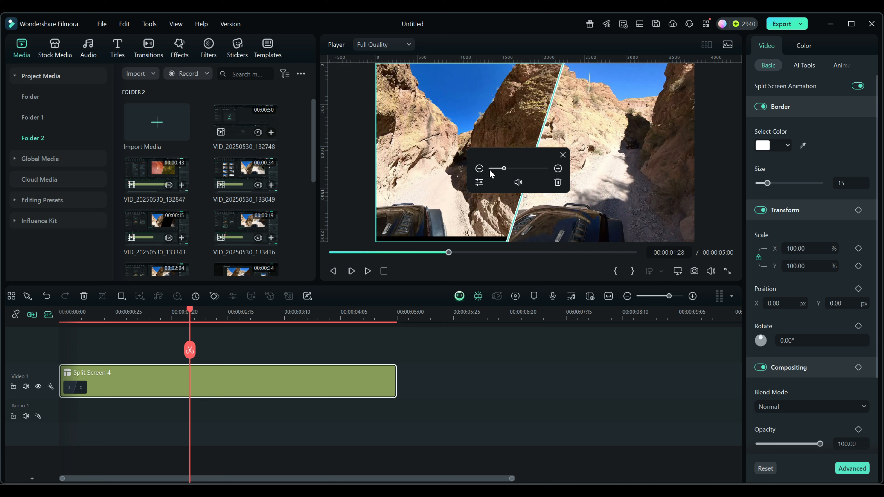
pyautogui.moveTo(504, 168); pyautogui.dragTo(518, 168)
pyautogui.moveTo(453, 139); pyautogui.dragTo(436, 127)
pyautogui.click(437, 252)
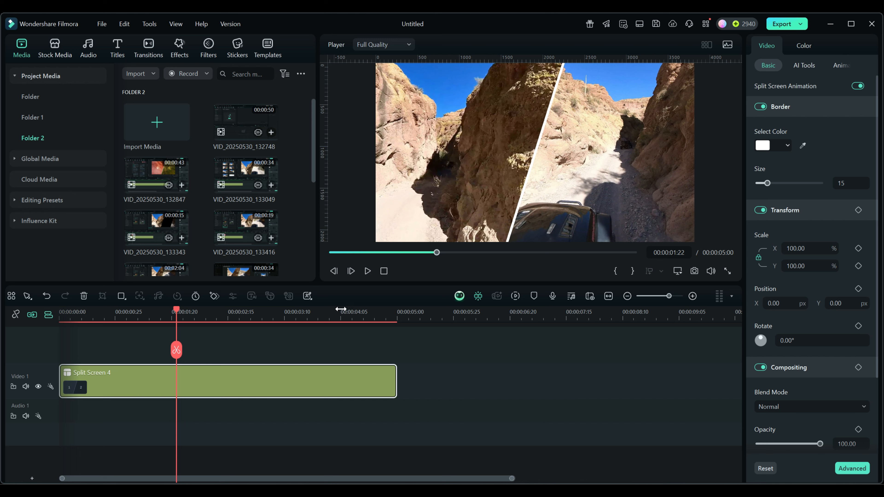
# Open the advanced split screen editor and review the transform settings of clips 86 and 83.
pyautogui.click(586, 155)
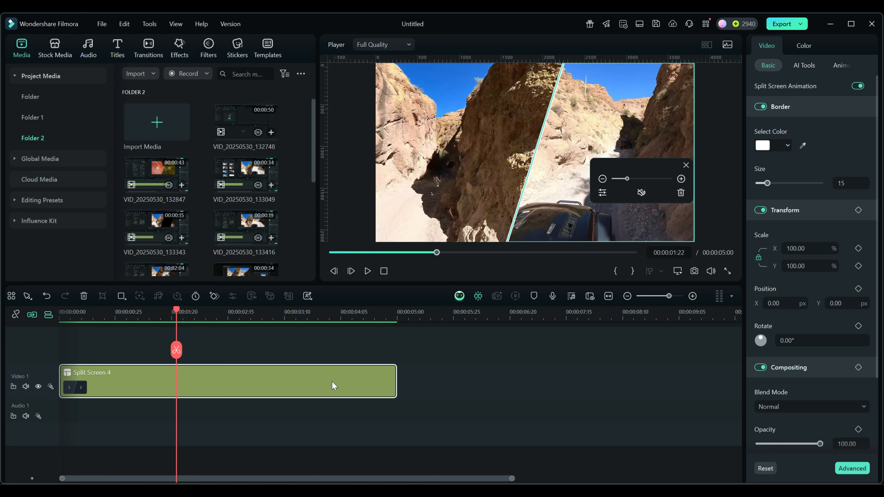
pyautogui.click(604, 192)
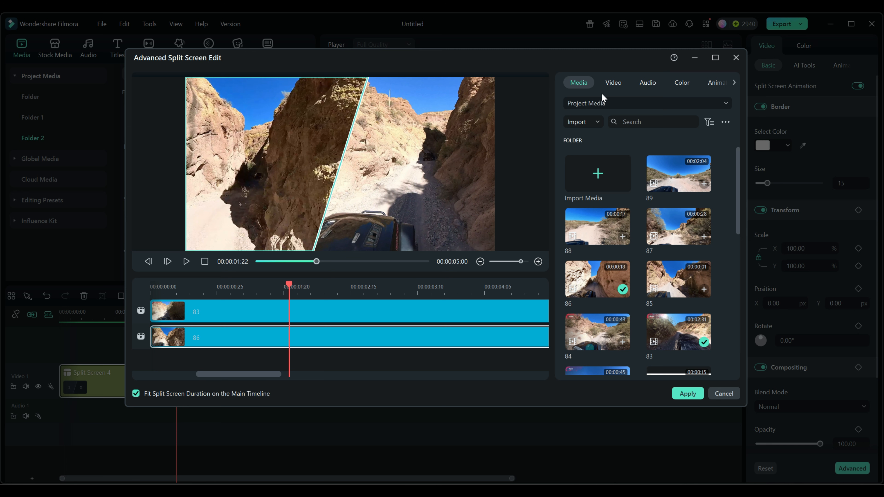
pyautogui.click(615, 82)
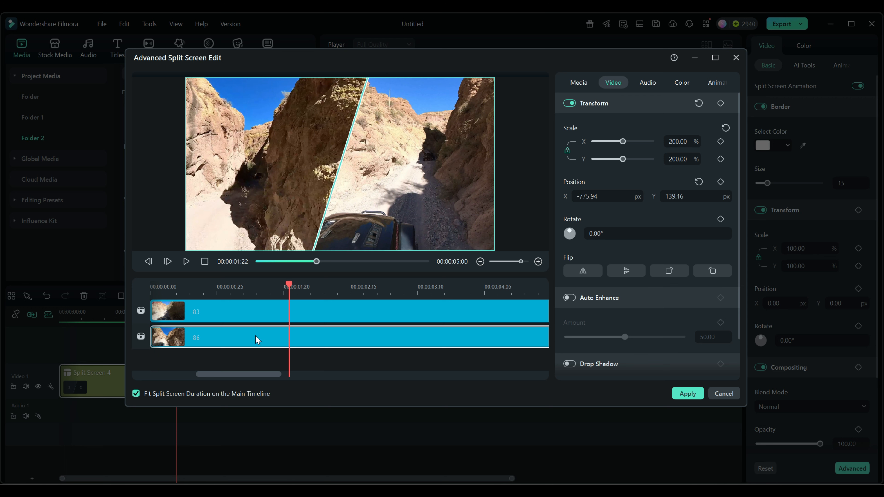
pyautogui.click(249, 314)
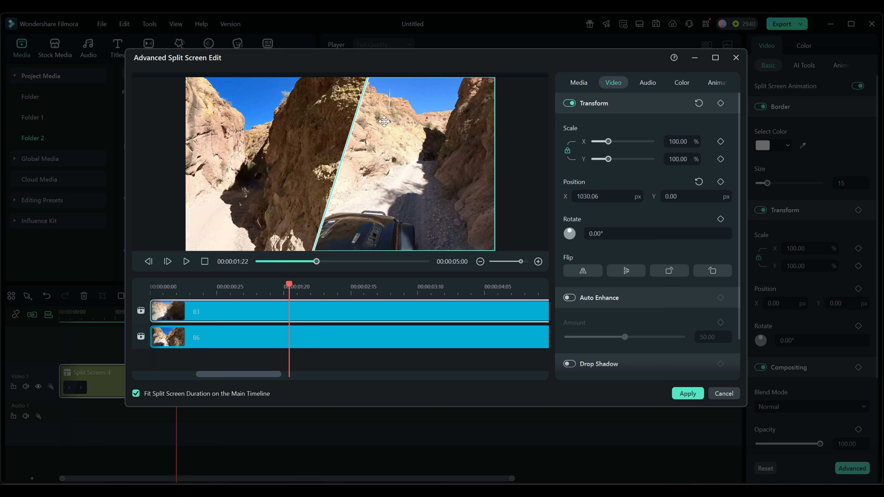
# Set clip 86's scale to 156.36% and its position to X -477.94, Y 134.16 px.
pyautogui.click(264, 134)
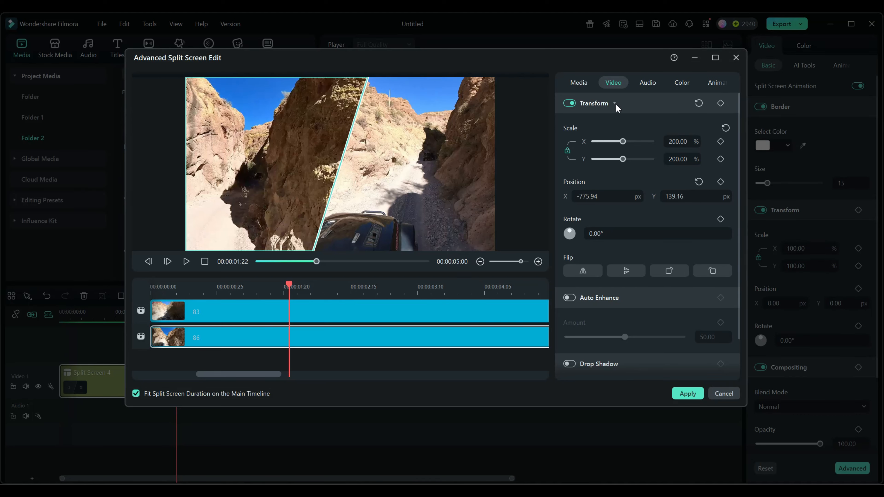
pyautogui.scroll(-2, 627, 347)
pyautogui.scroll(2, 626, 348)
pyautogui.moveTo(623, 159); pyautogui.dragTo(616, 159)
pyautogui.moveTo(603, 197); pyautogui.dragTo(702, 197)
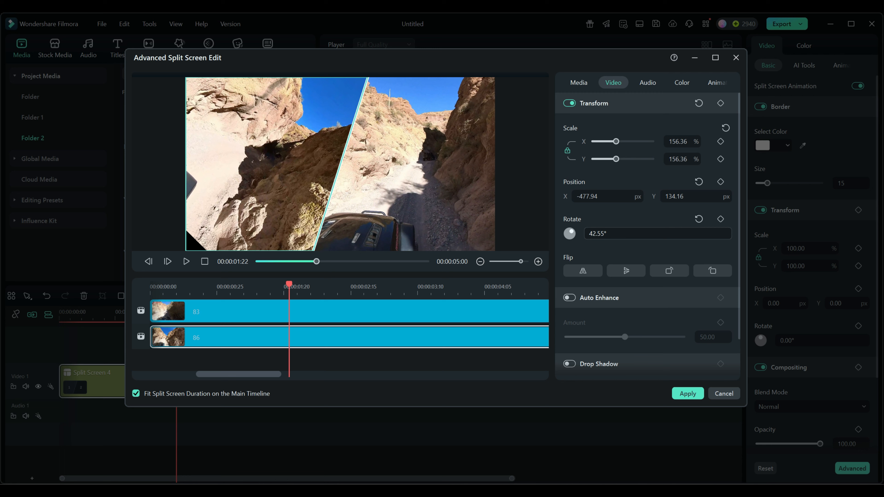
# Adjust clip 86's rotation to -2.45° and straighten the clip by setting it to 0°.
pyautogui.moveTo(596, 233); pyautogui.dragTo(595, 234)
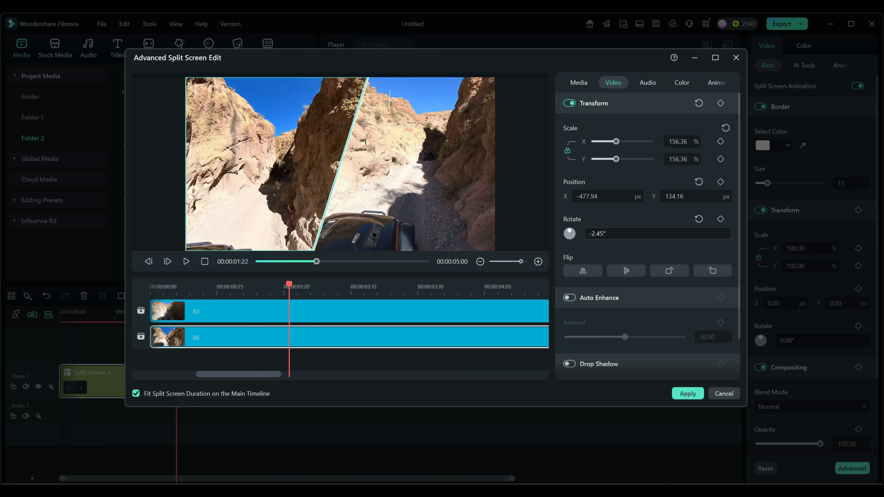
pyautogui.click(605, 234)
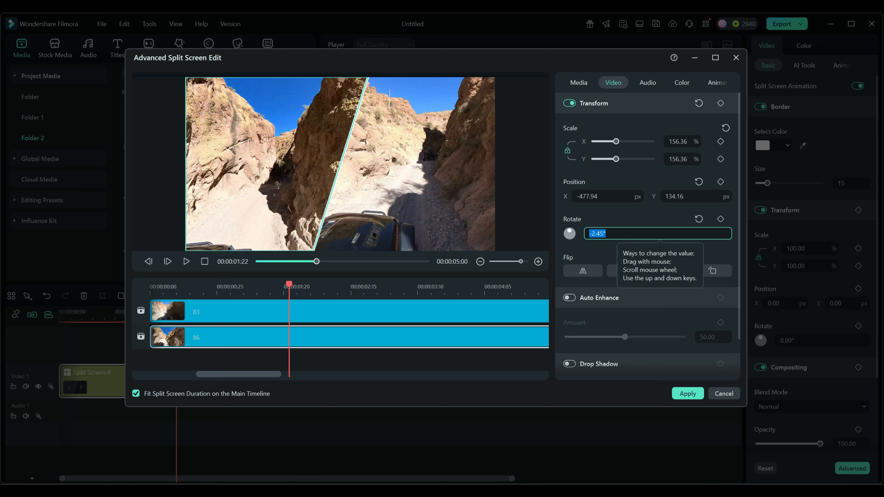
pyautogui.write('0')
pyautogui.press('Return')
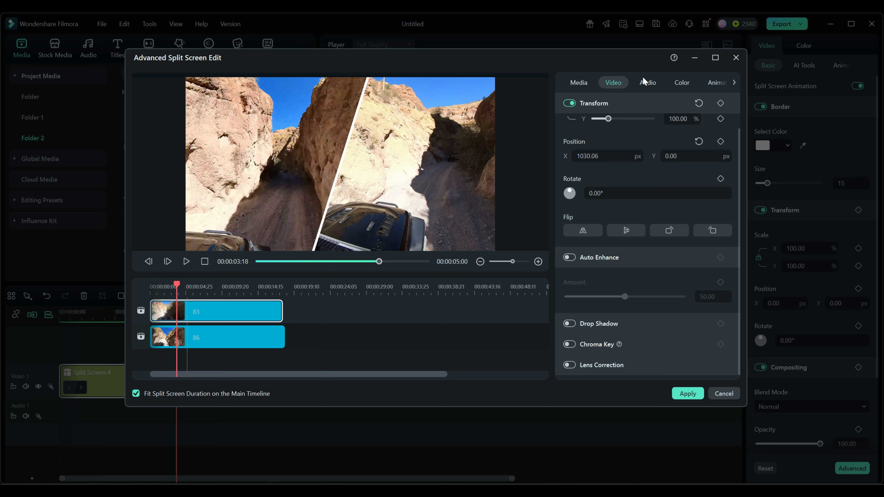
# Look through the audio, color and preset animation options for clip 83, and select clip 86 in the first pane.
pyautogui.click(646, 81)
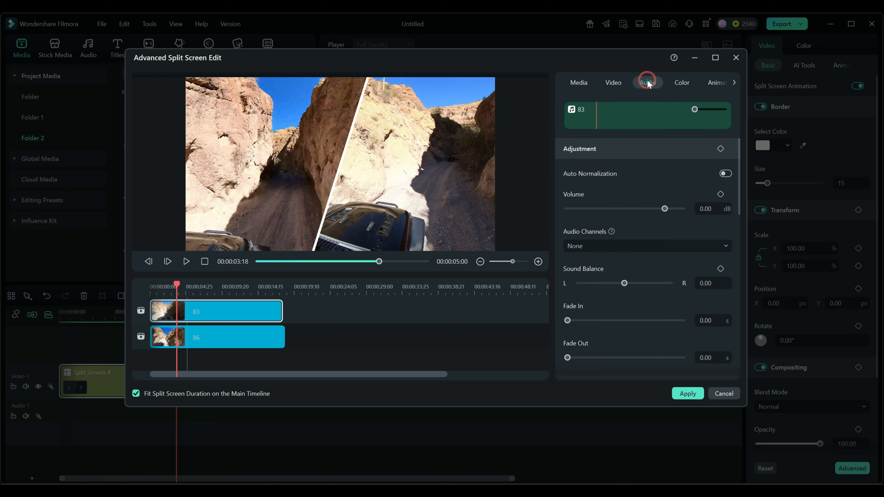
pyautogui.click(682, 84)
pyautogui.click(717, 84)
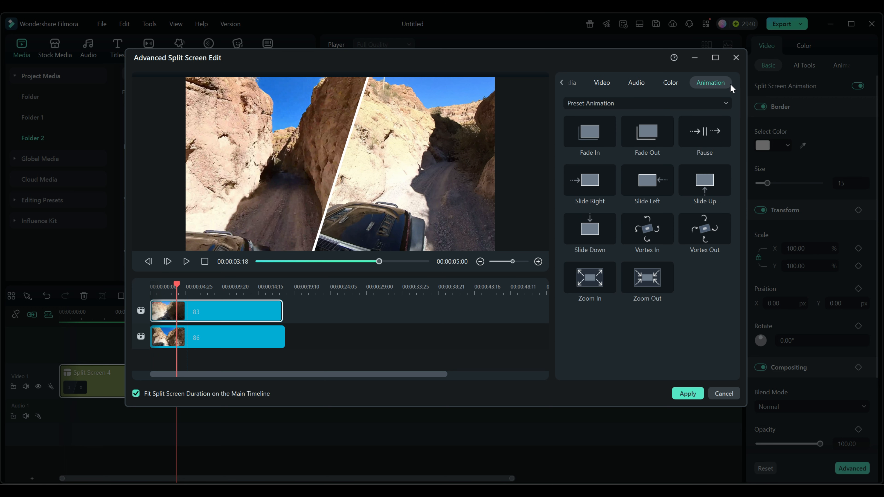
pyautogui.click(561, 83)
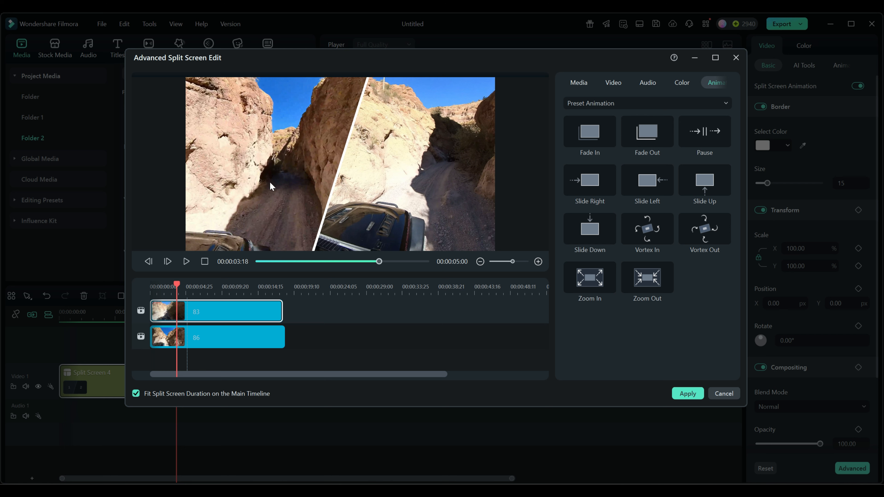
pyautogui.click(273, 175)
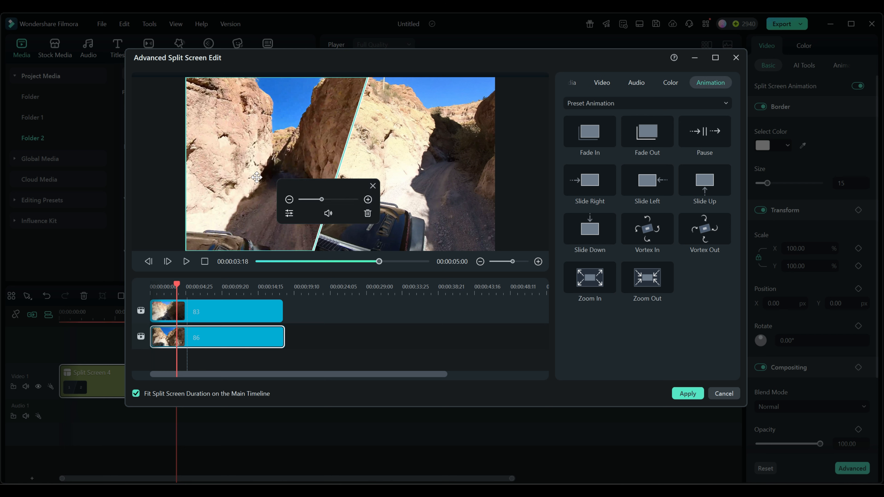